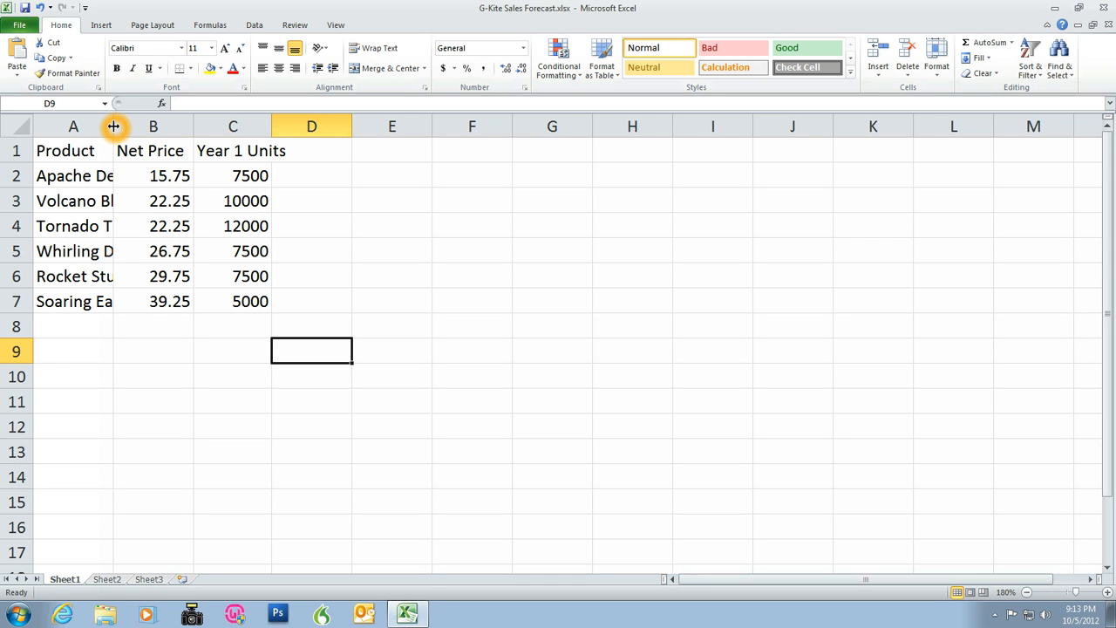
# Step: AutoFit the widths of the Product and Year 1 Units columns to their longest entries
pyautogui.doubleClick(113, 126)
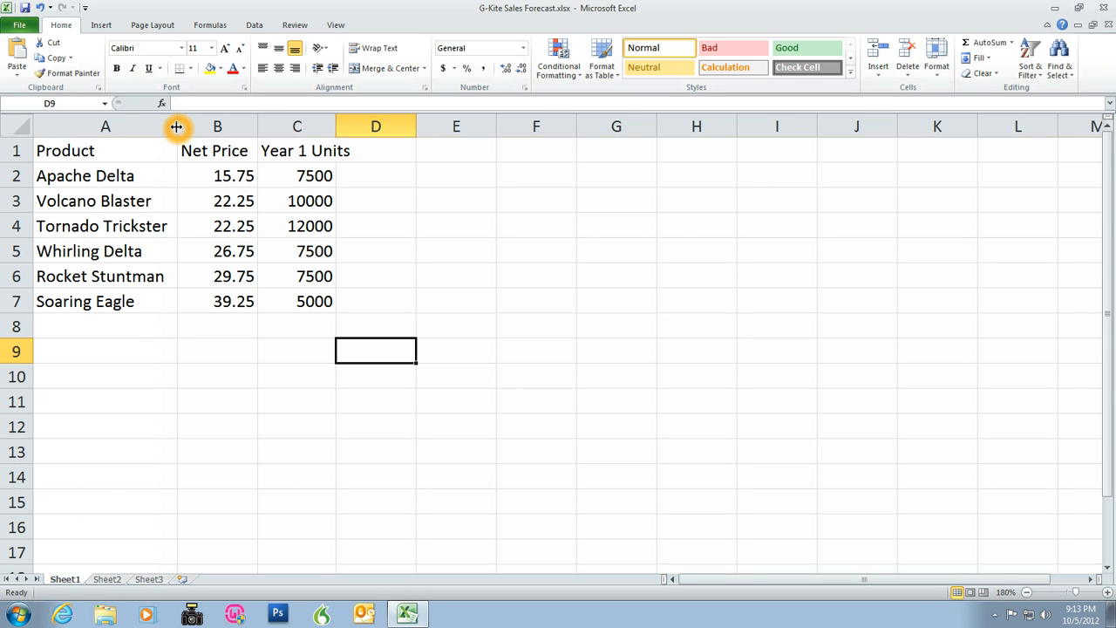
pyautogui.moveTo(176, 127); pyautogui.dragTo(271, 126)
pyautogui.doubleClick(271, 125)
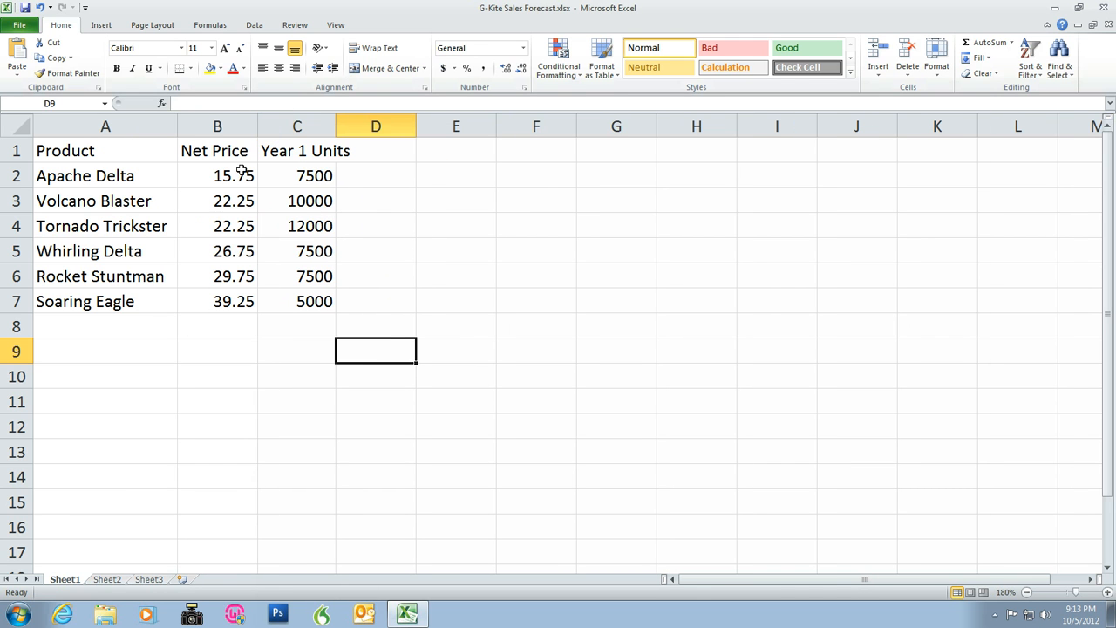
pyautogui.click(192, 228)
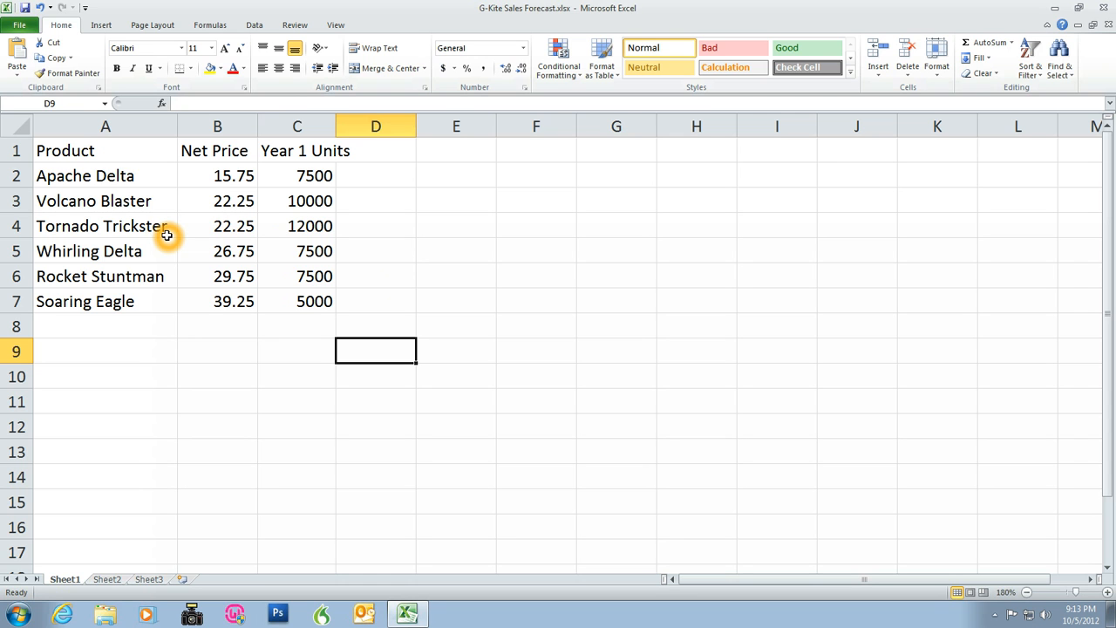
pyautogui.click(113, 225)
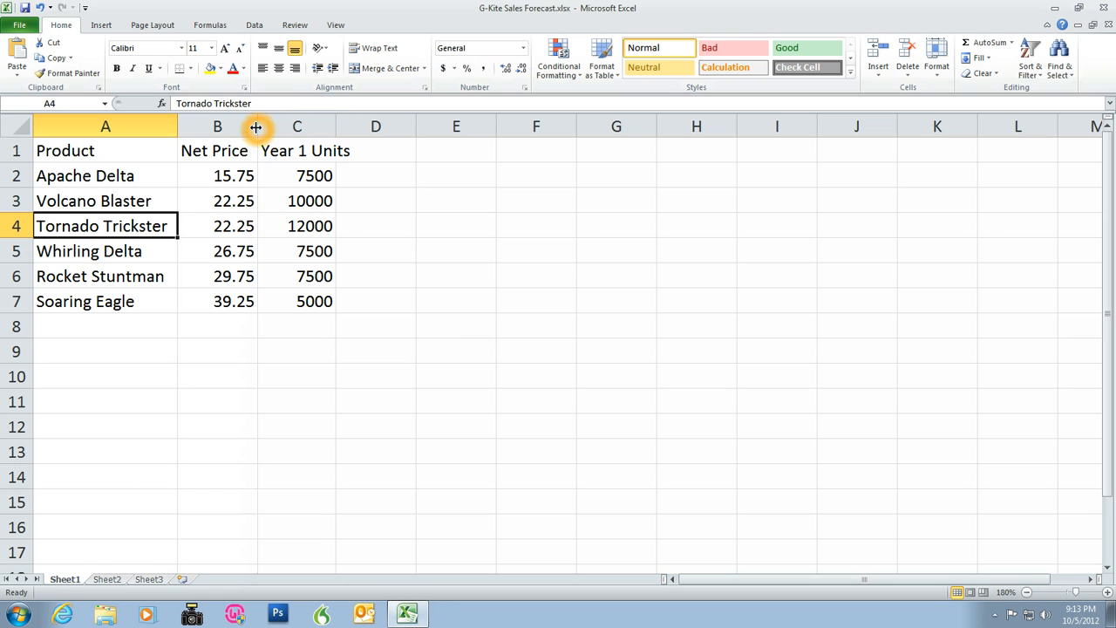
pyautogui.doubleClick(337, 126)
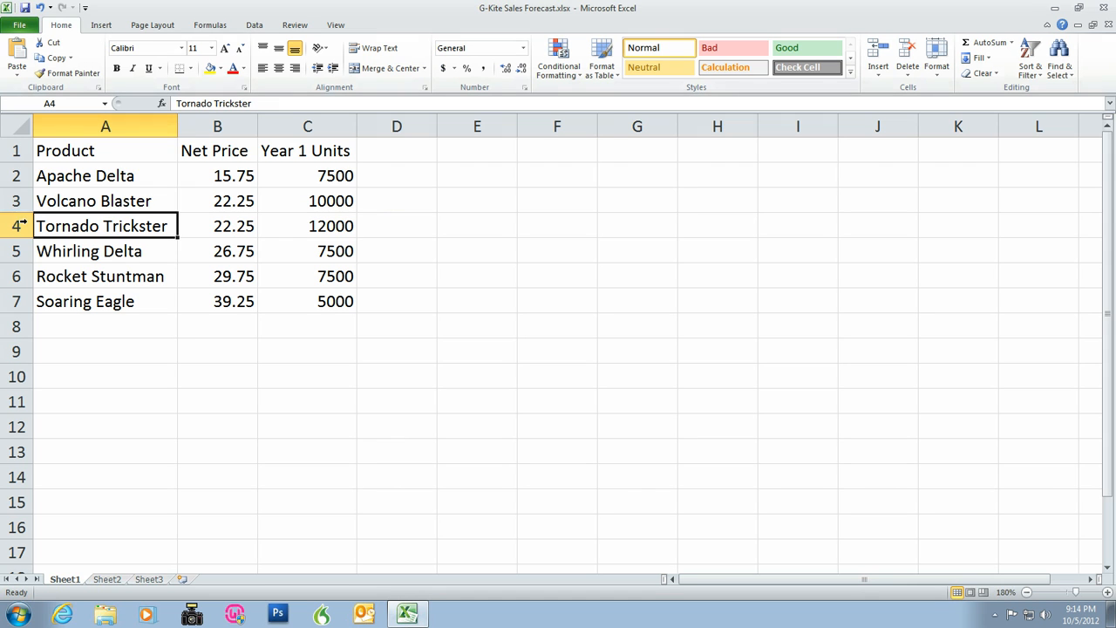
# Step: Insert two blank rows above the header row containing Product, Net Price and Year 1 Units
pyautogui.click(14, 150)
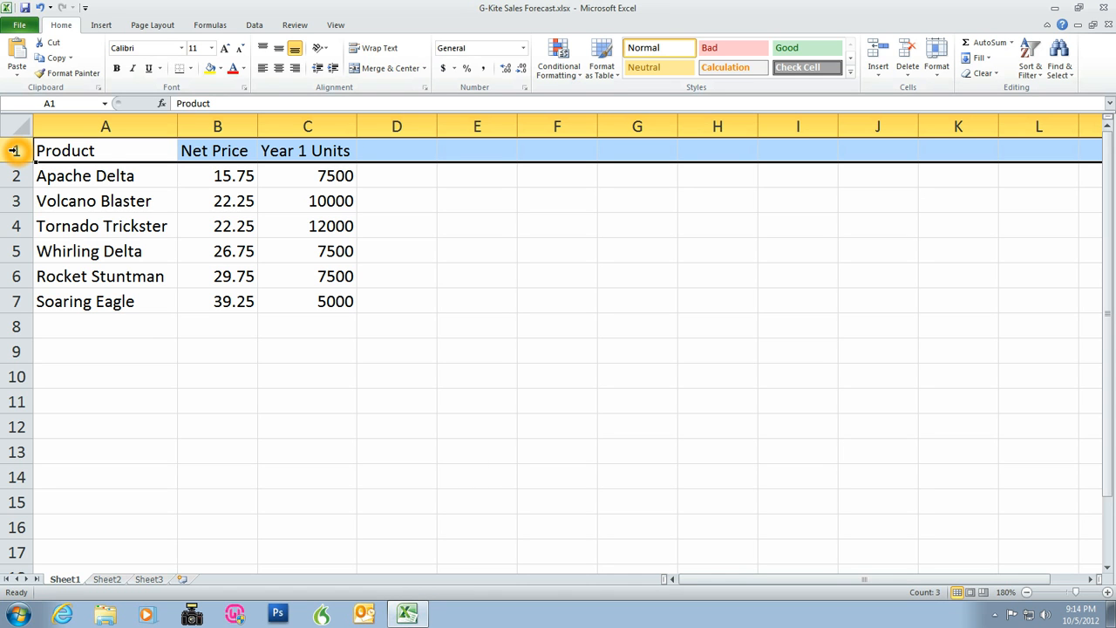
pyautogui.rightClick(14, 150)
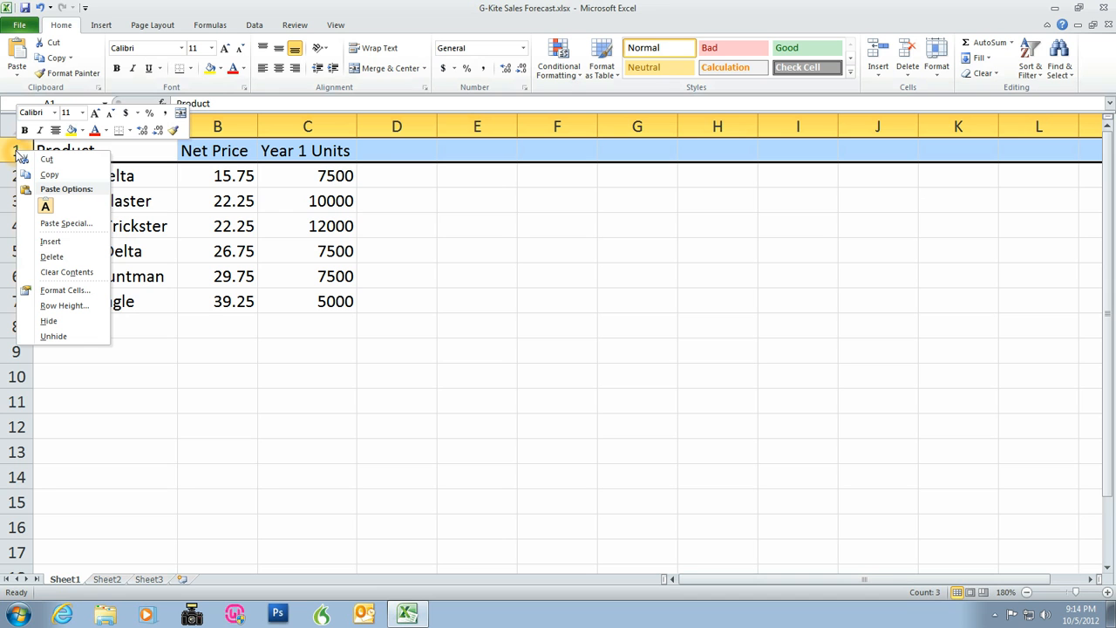
pyautogui.click(70, 247)
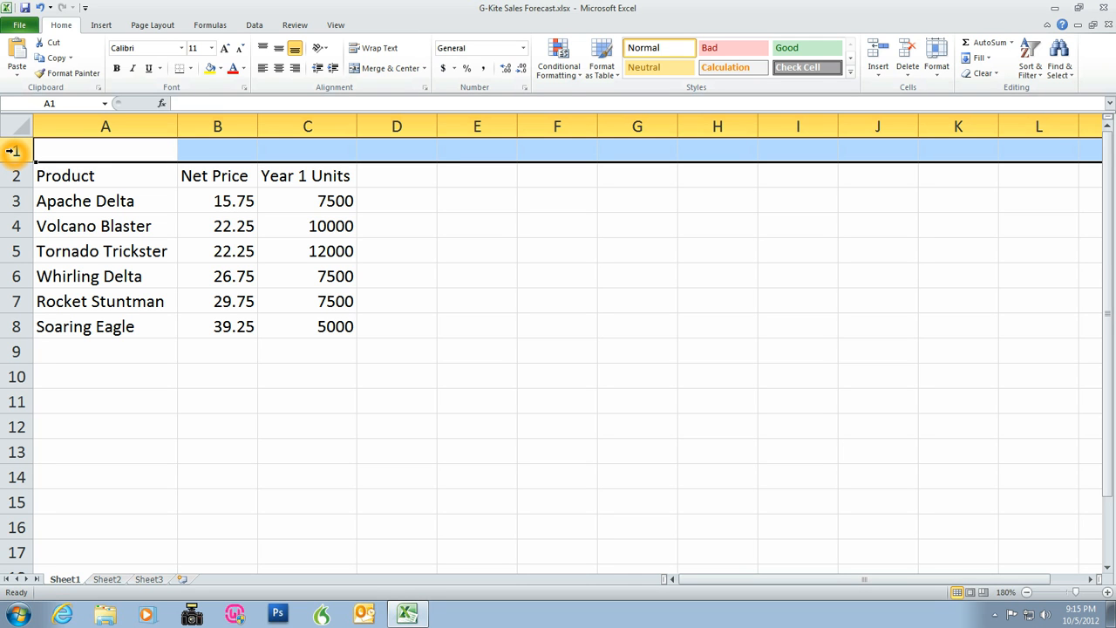
pyautogui.click(880, 80)
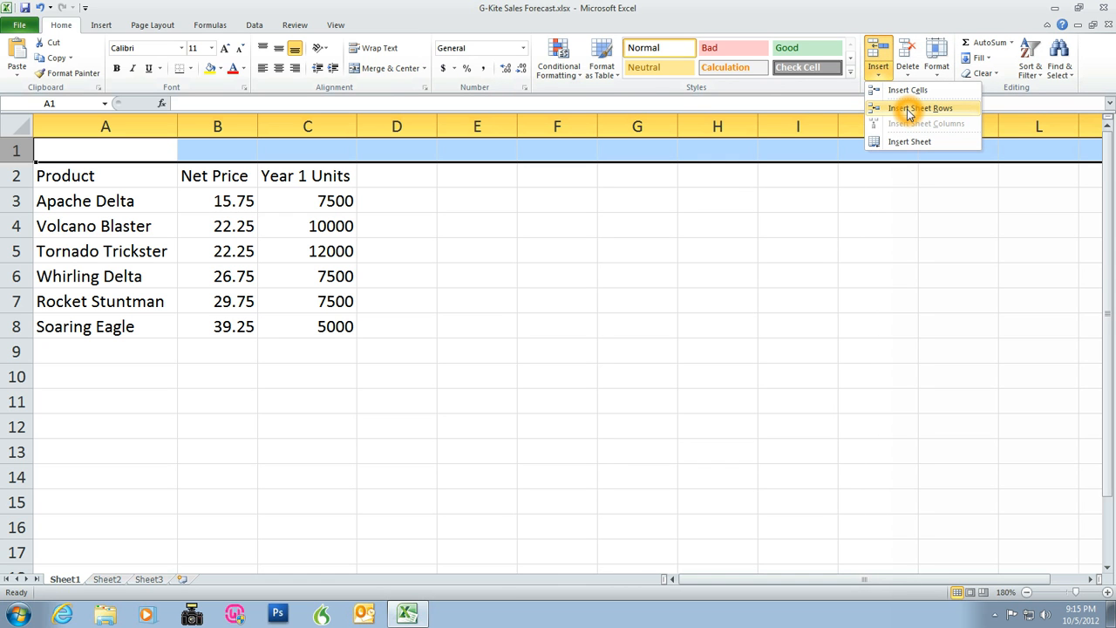
pyautogui.click(908, 109)
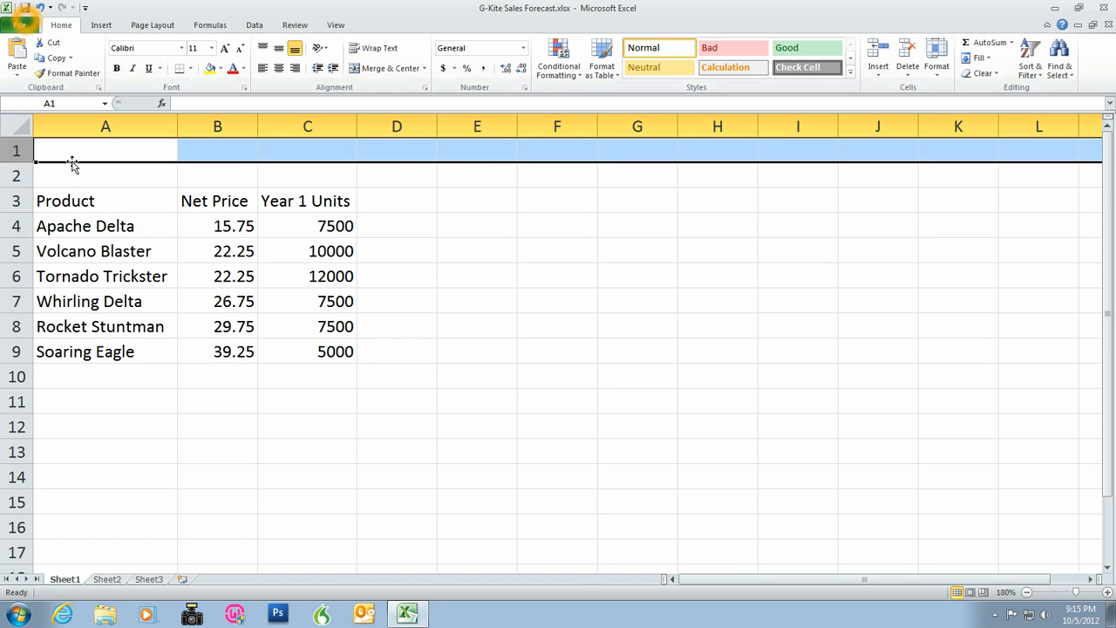
# Step: Enter the title "Year 1 Kite Production Sales Forecast" in cell A1
pyautogui.click(68, 156)
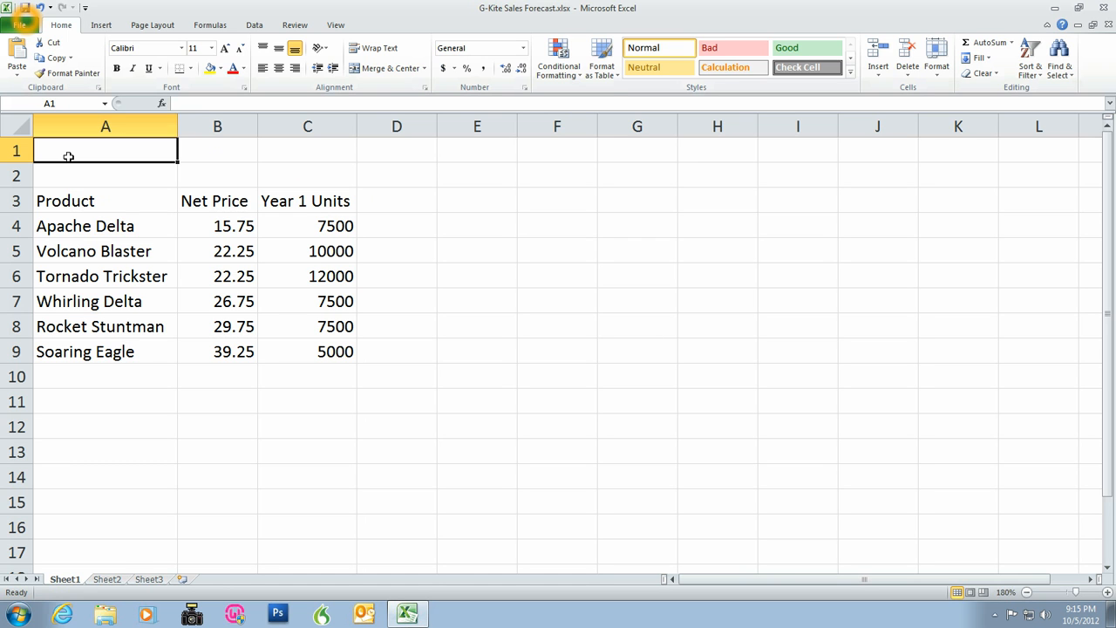
pyautogui.write('Year 1')
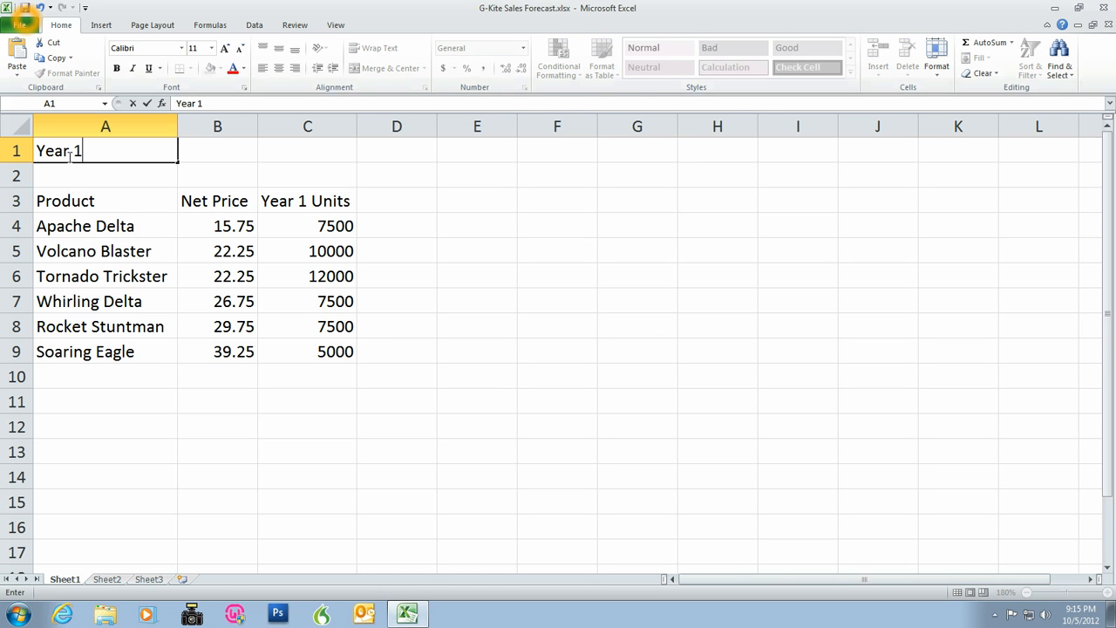
pyautogui.write(' Kite Producti')
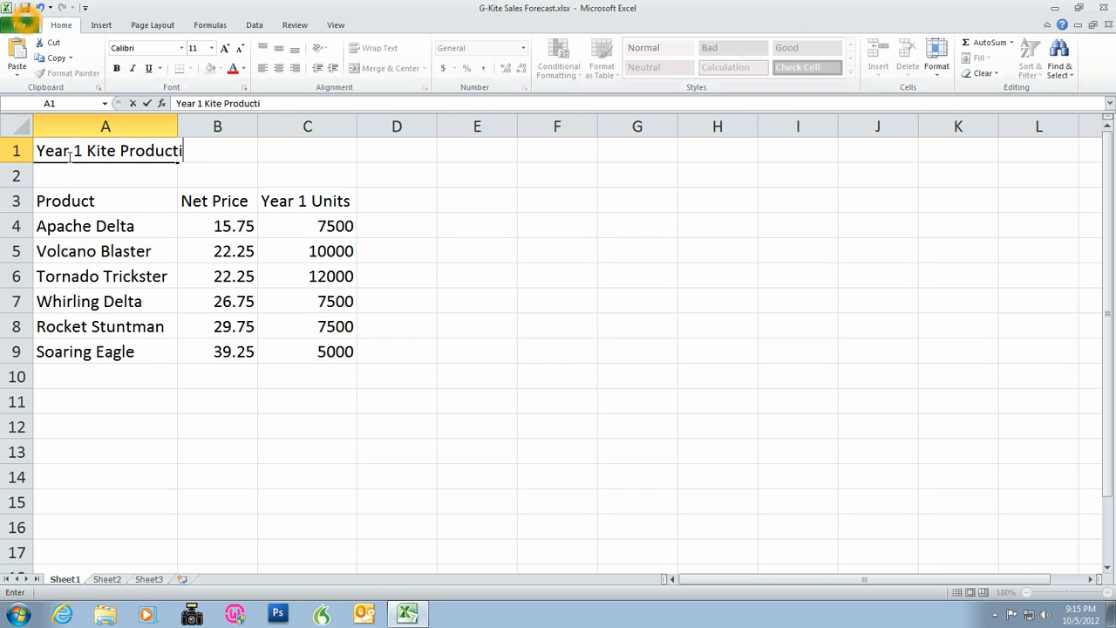
pyautogui.write('on Sales F')
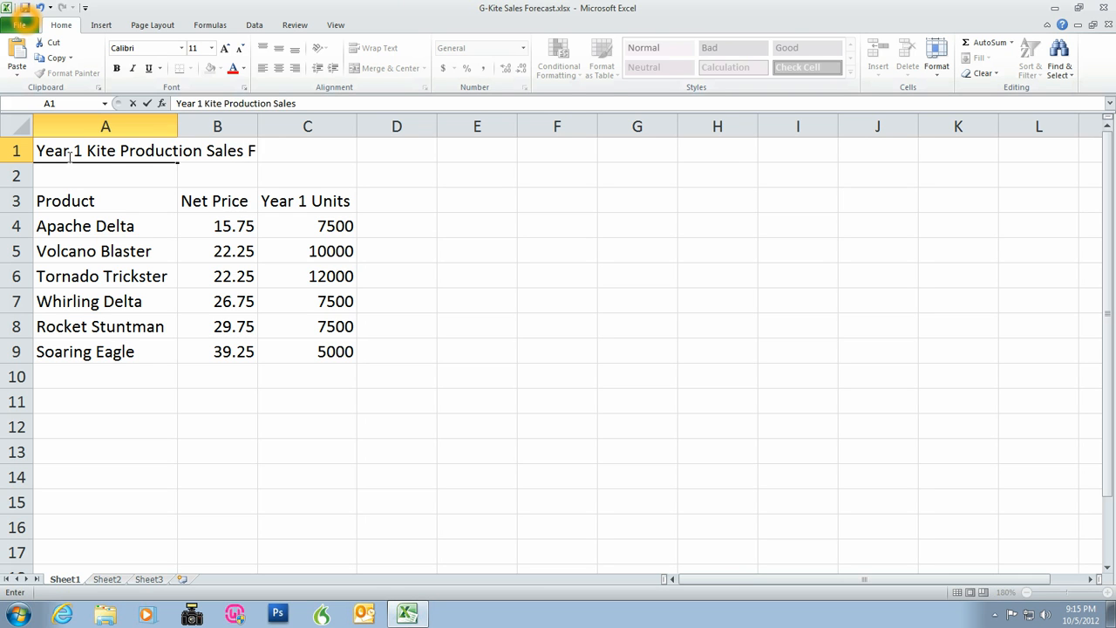
pyautogui.write('orecast')
pyautogui.press('Return')
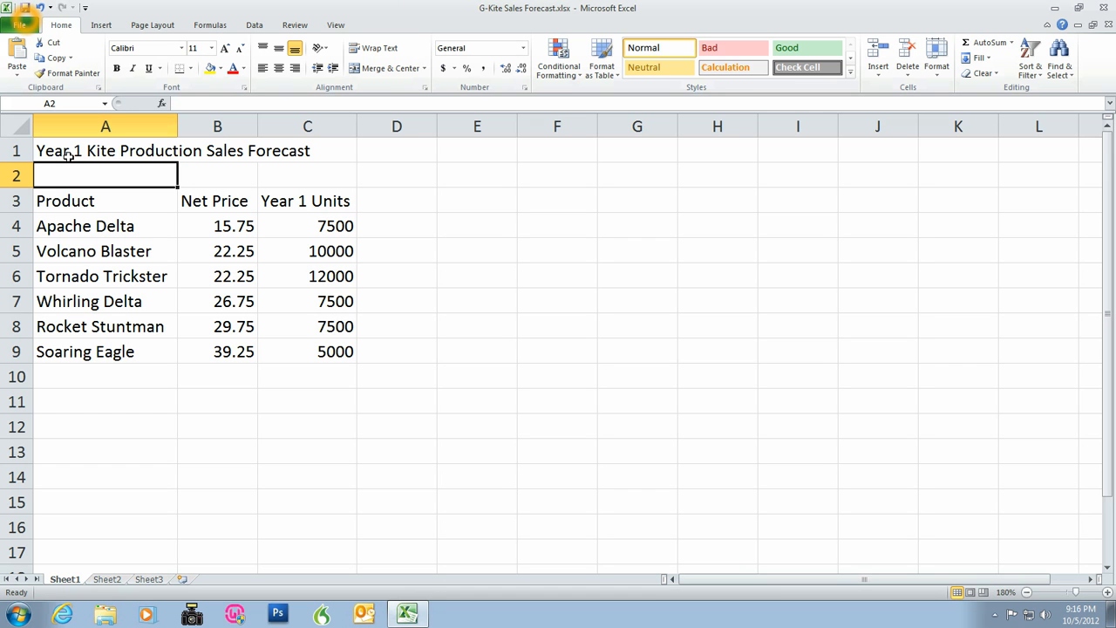
# Step: Try enlarging the blank row 2 freehand to a height of about 30, and undo the resize
pyautogui.click(16, 175)
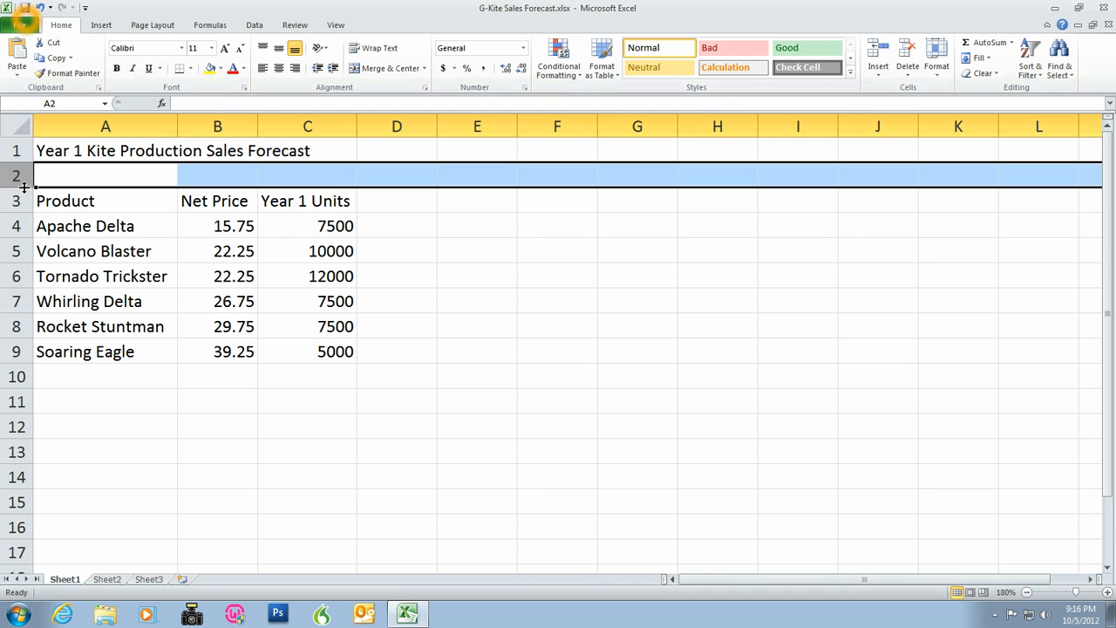
pyautogui.moveTo(23, 185); pyautogui.dragTo(23, 186)
pyautogui.moveTo(21, 184); pyautogui.dragTo(21, 210)
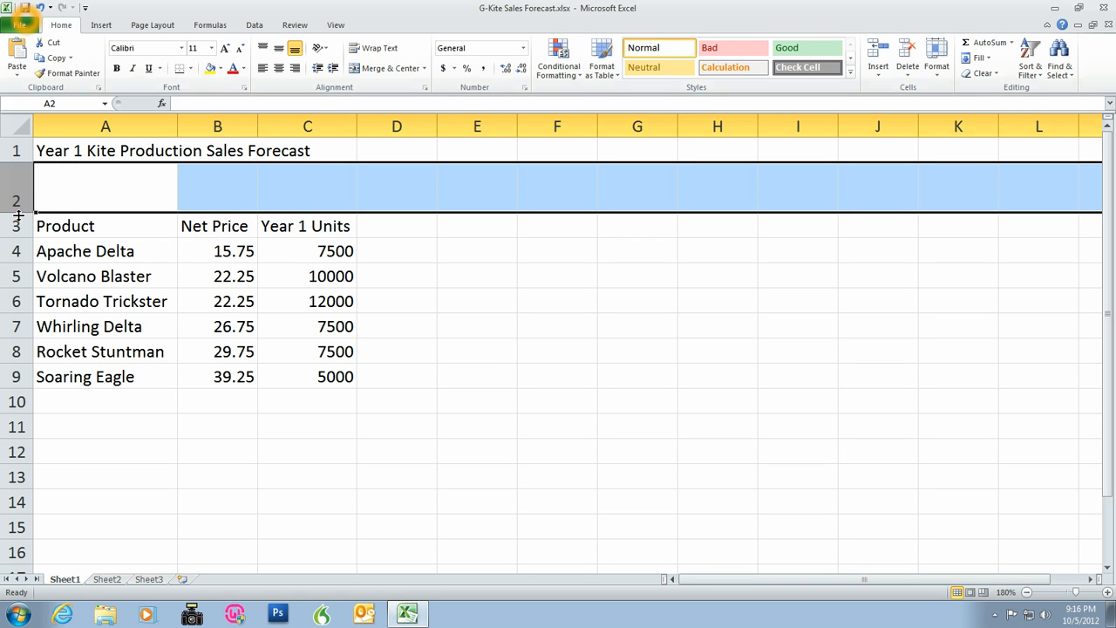
pyautogui.moveTo(20, 213); pyautogui.dragTo(19, 212)
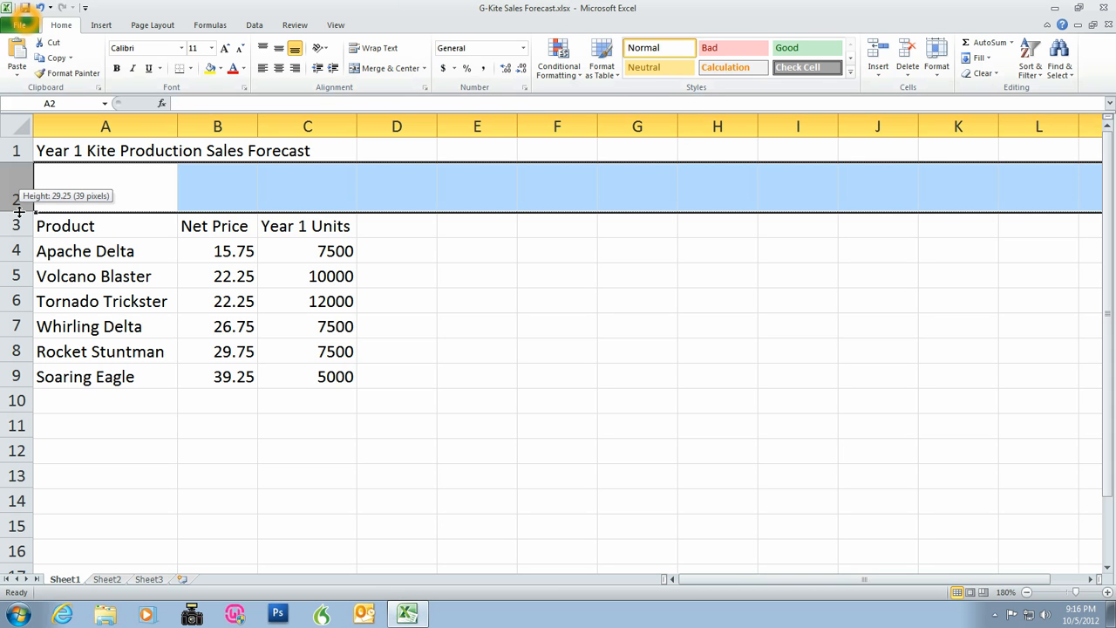
pyautogui.moveTo(19, 212); pyautogui.dragTo(19, 203)
pyautogui.doubleClick(18, 202)
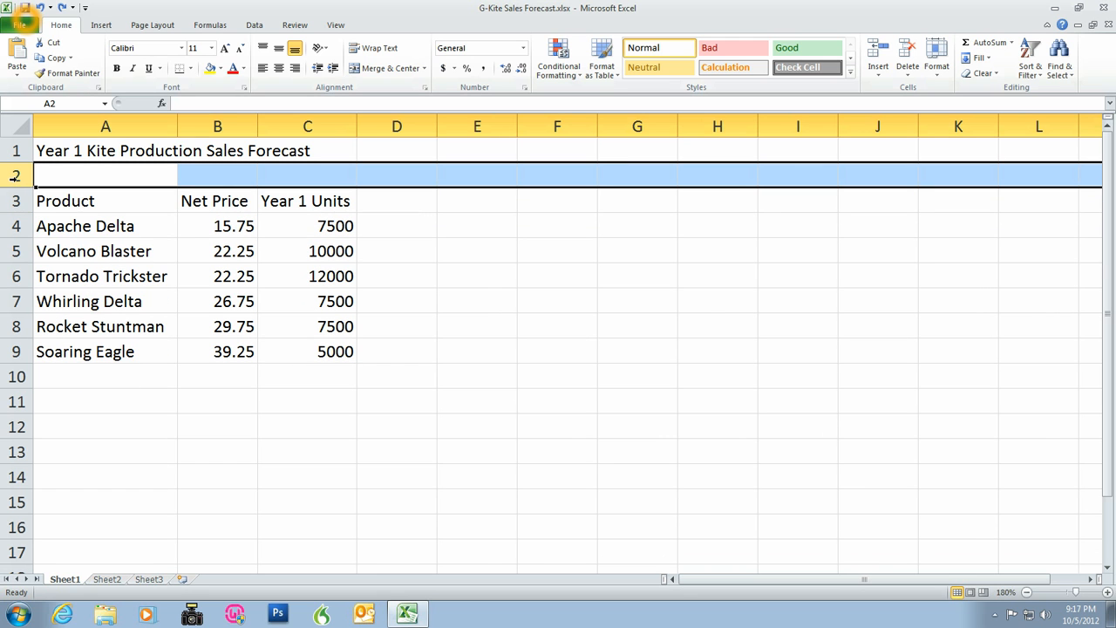
# Step: Set the height of the blank row 2 to exactly 24
pyautogui.rightClick(14, 175)
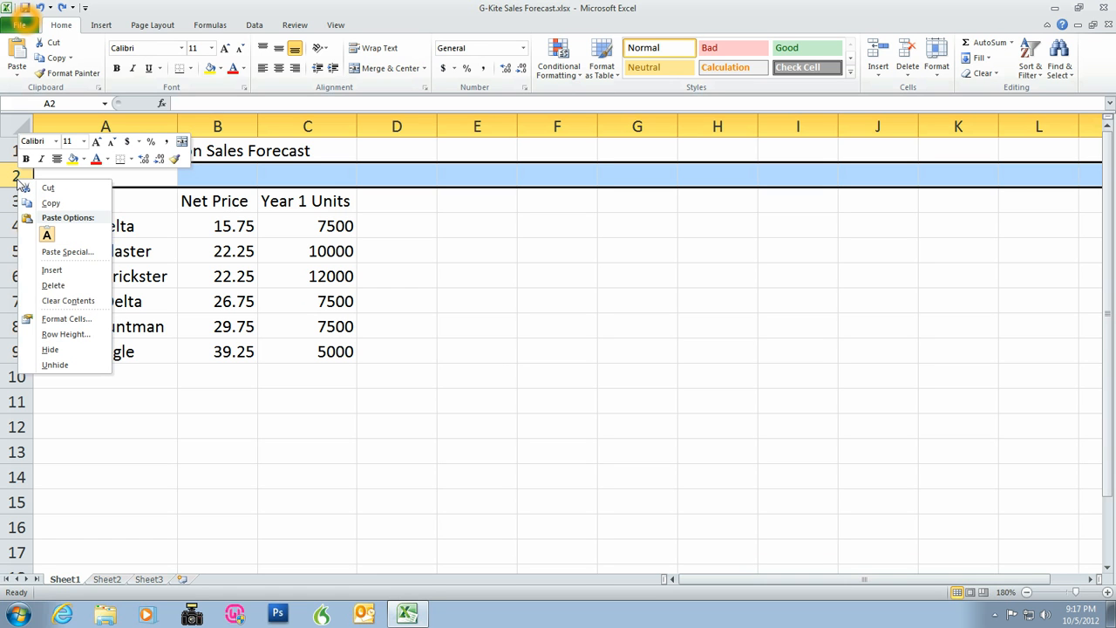
pyautogui.click(78, 336)
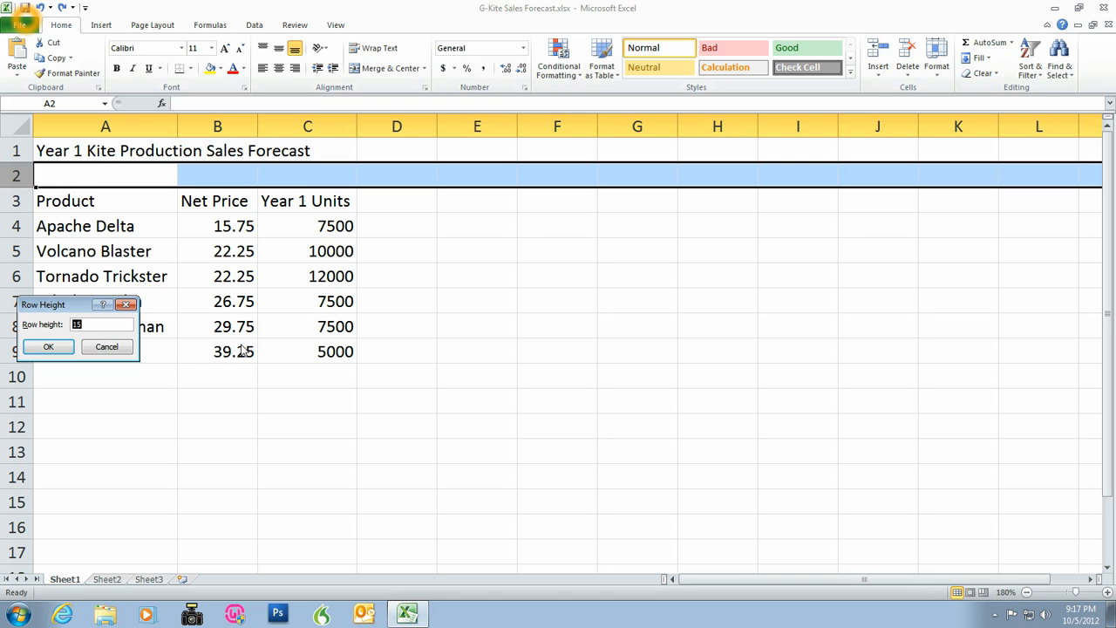
pyautogui.write('24')
pyautogui.press('Return')
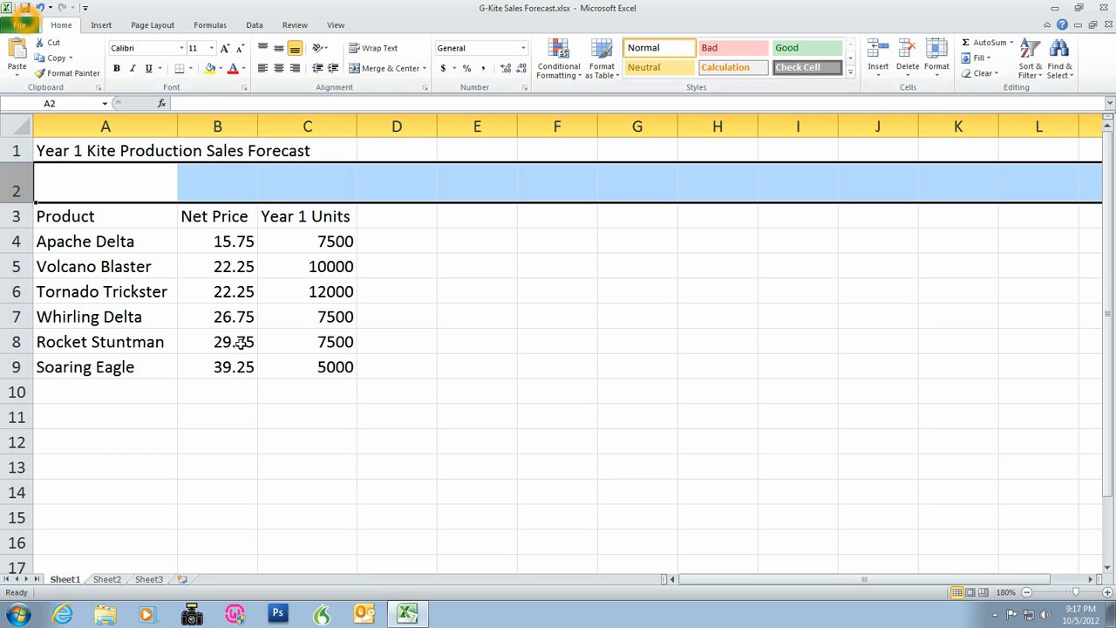
# Step: Check the row height setting for row 2, first from cell A2 and again with the whole row selected
pyautogui.click(91, 178)
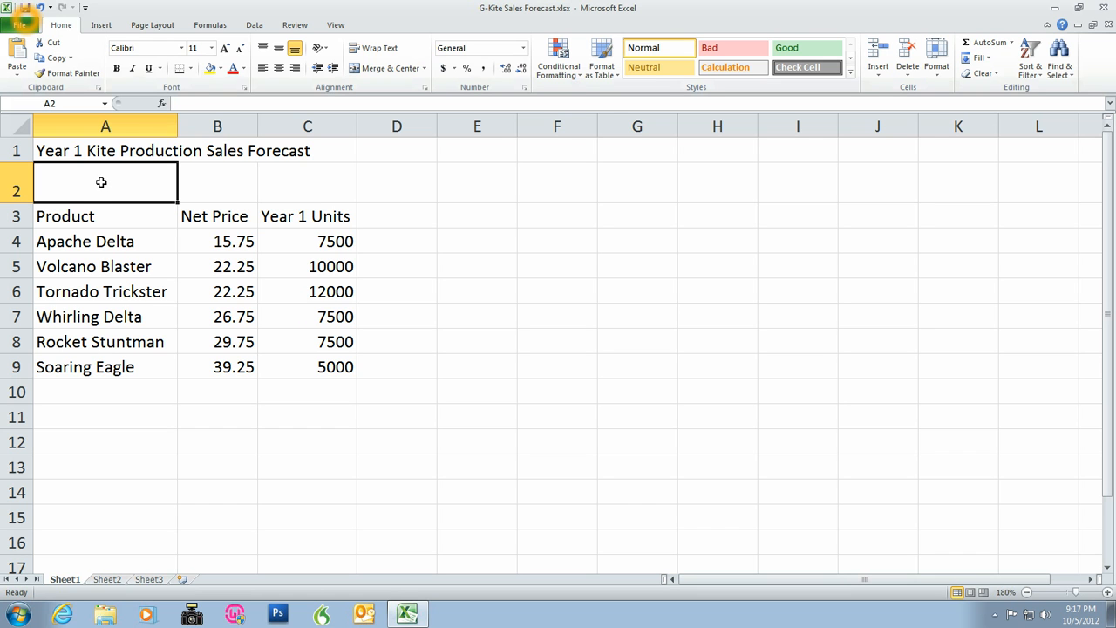
pyautogui.click(937, 77)
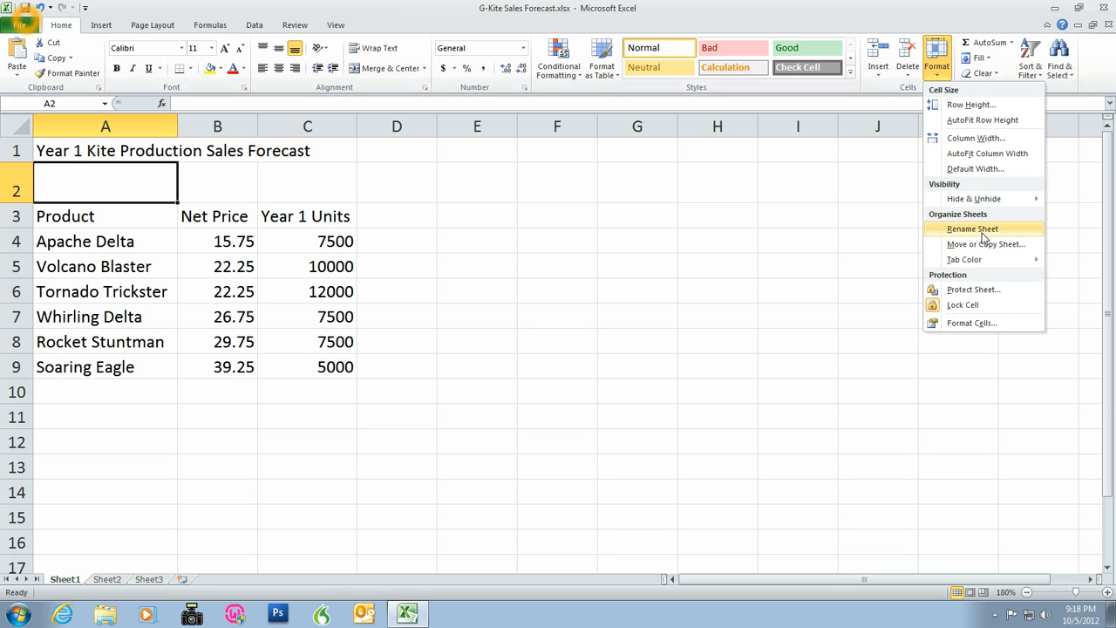
pyautogui.click(970, 105)
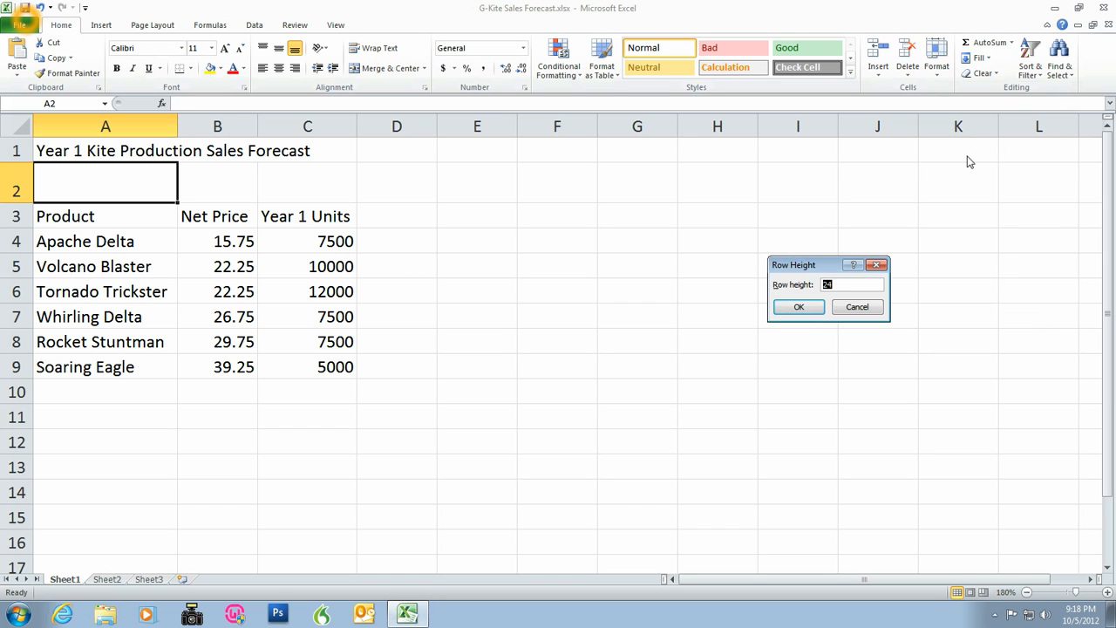
pyautogui.click(799, 310)
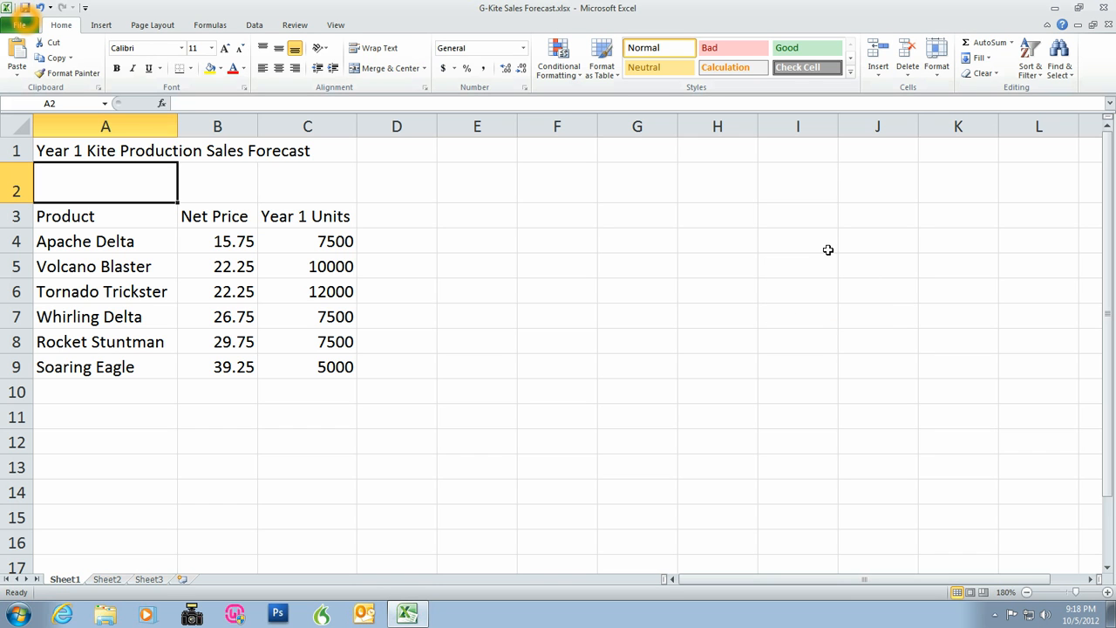
pyautogui.moveTo(17, 204)
pyautogui.mouseDown()
pyautogui.moveTo(15, 175)
pyautogui.moveTo(16, 204)
pyautogui.mouseUp()
pyautogui.rightClick(17, 185)
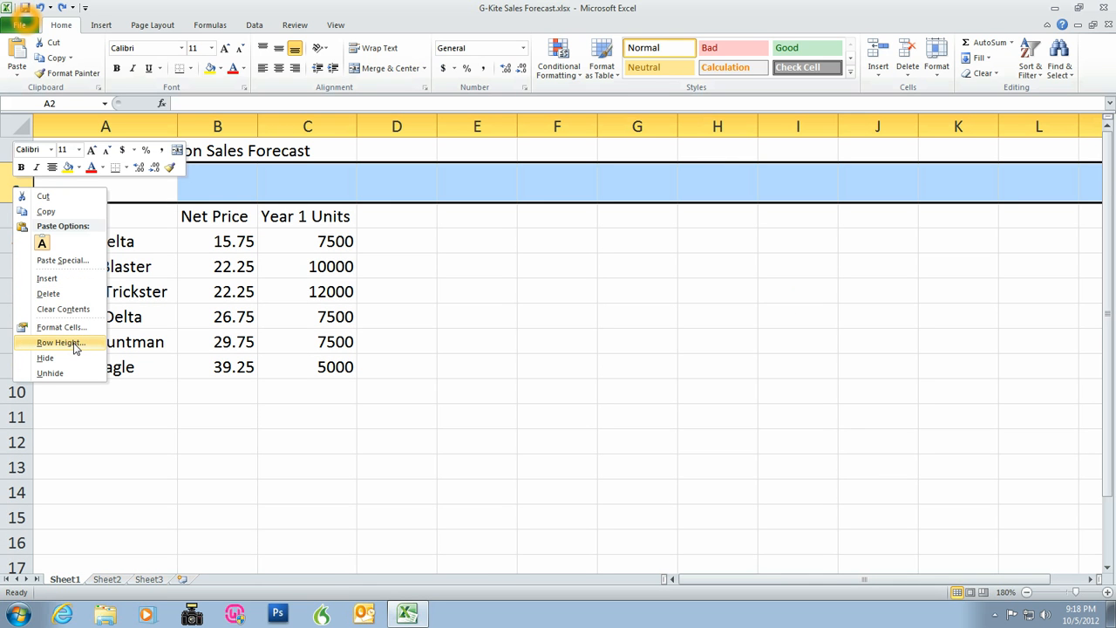
pyautogui.click(8, 194)
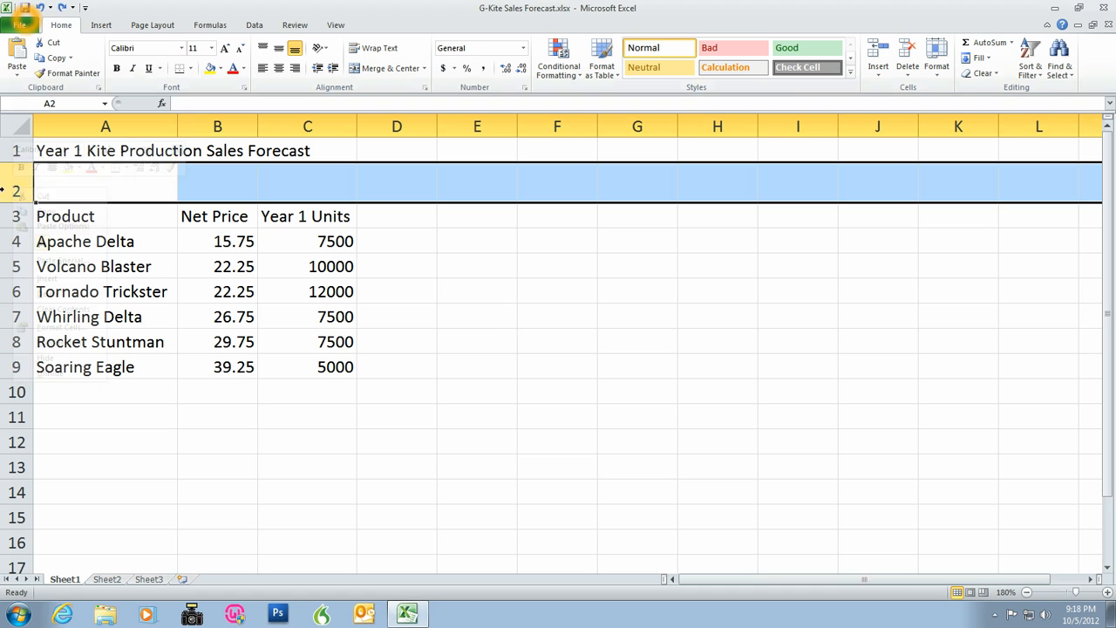
pyautogui.click(936, 77)
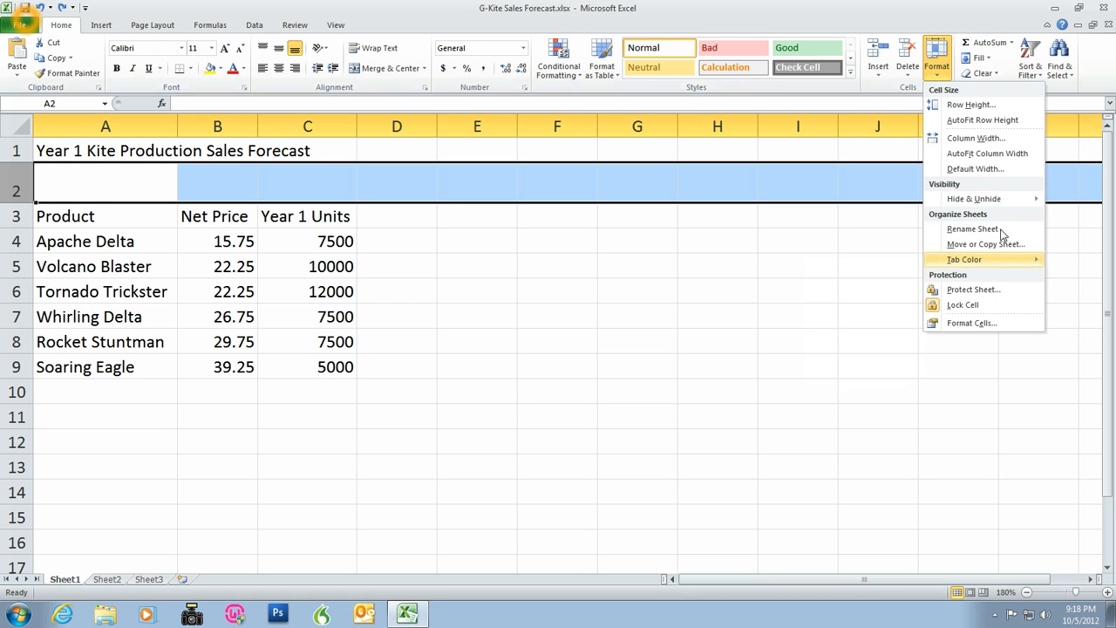
pyautogui.click(970, 104)
pyautogui.click(863, 313)
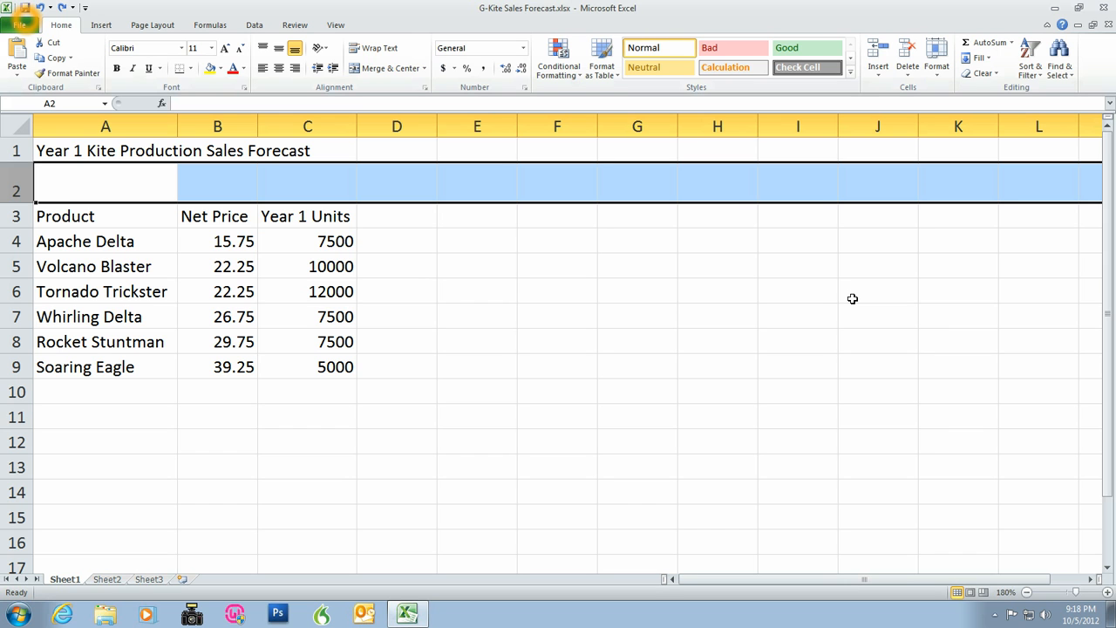
# Step: Set the height of the blank row 2 to exactly 30
pyautogui.rightClick(7, 184)
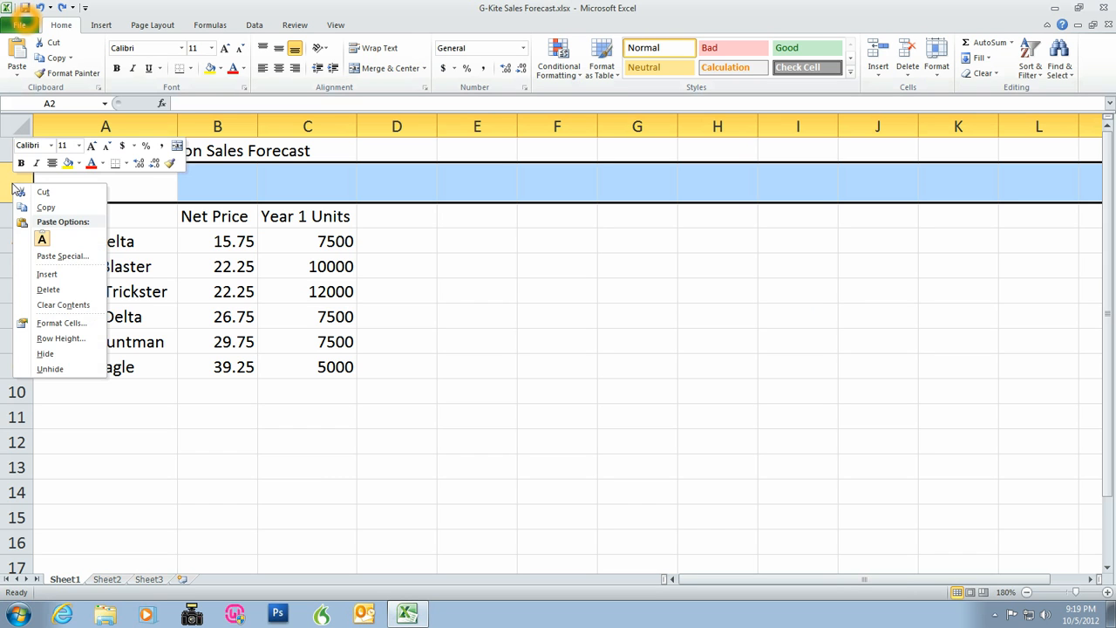
pyautogui.click(75, 340)
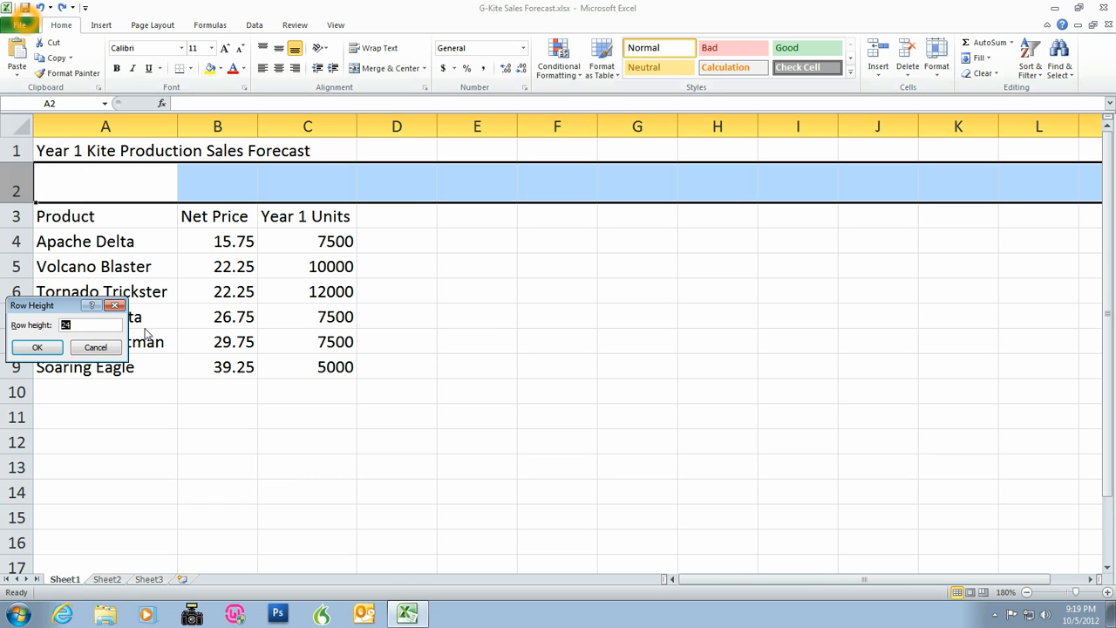
pyautogui.write('30')
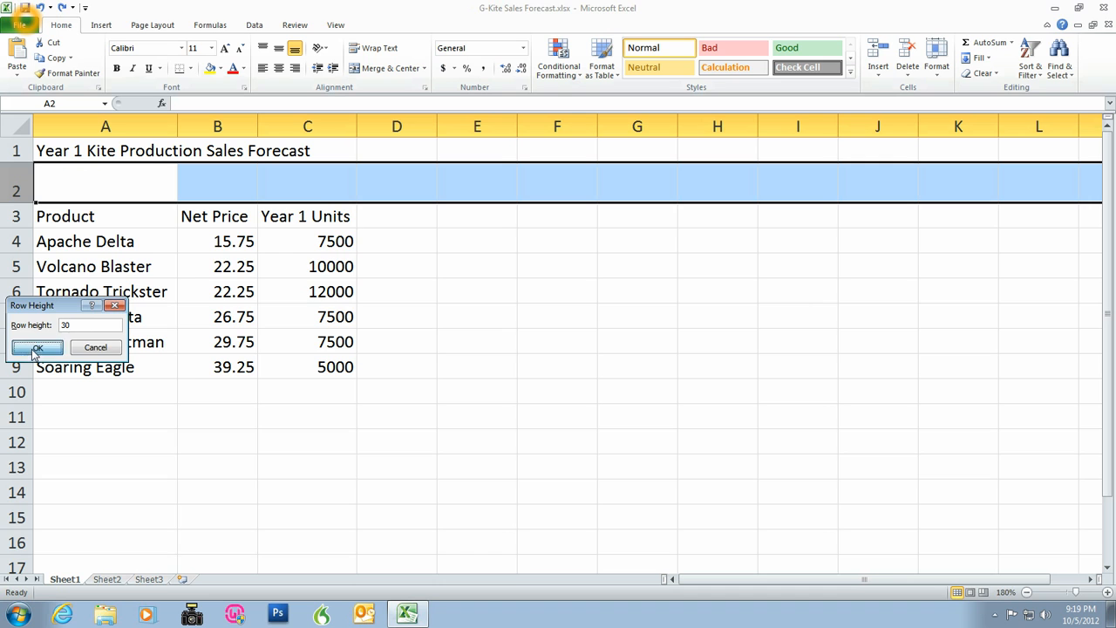
pyautogui.click(35, 348)
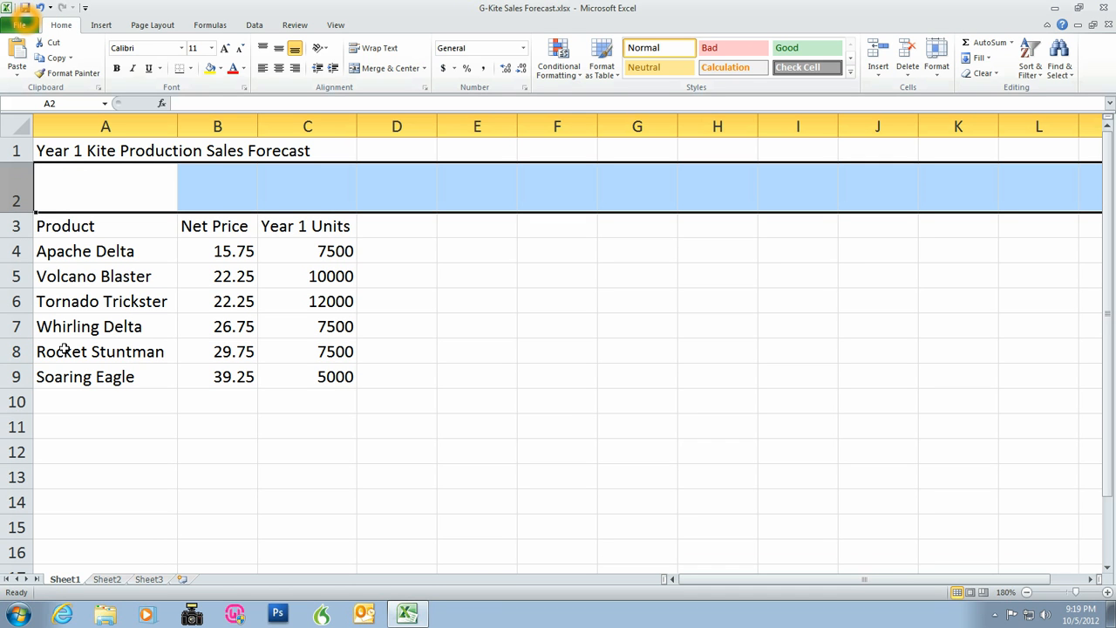